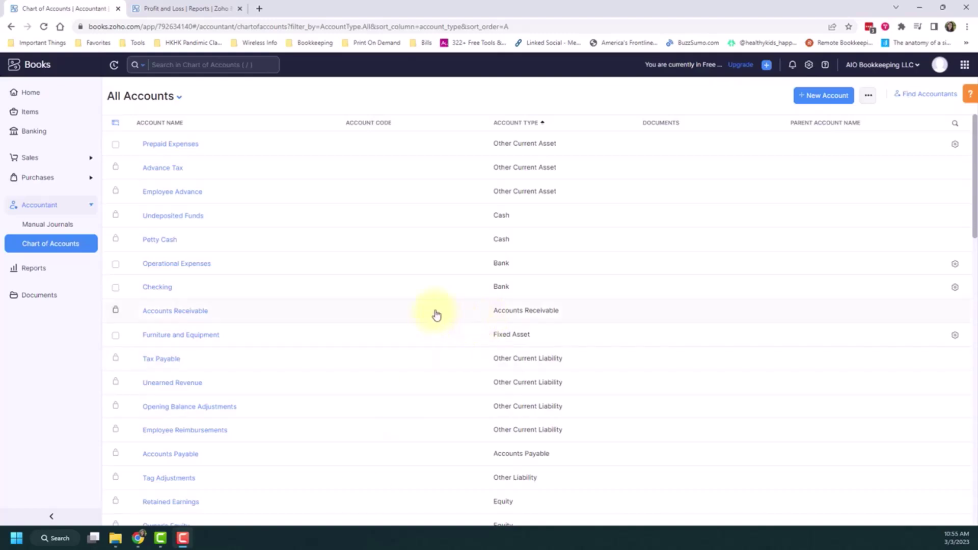
scroll(436, 315, "down", 8)
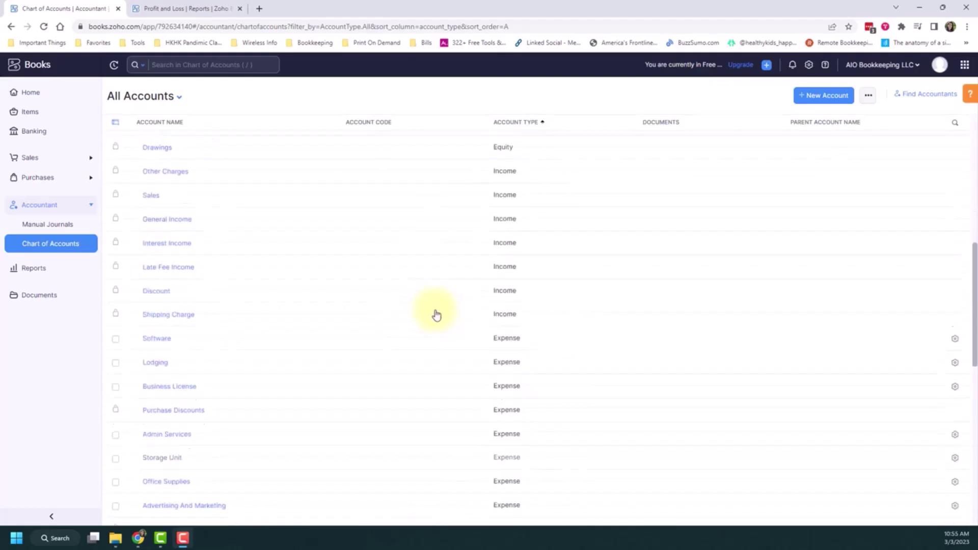
scroll(436, 314, "down", 5)
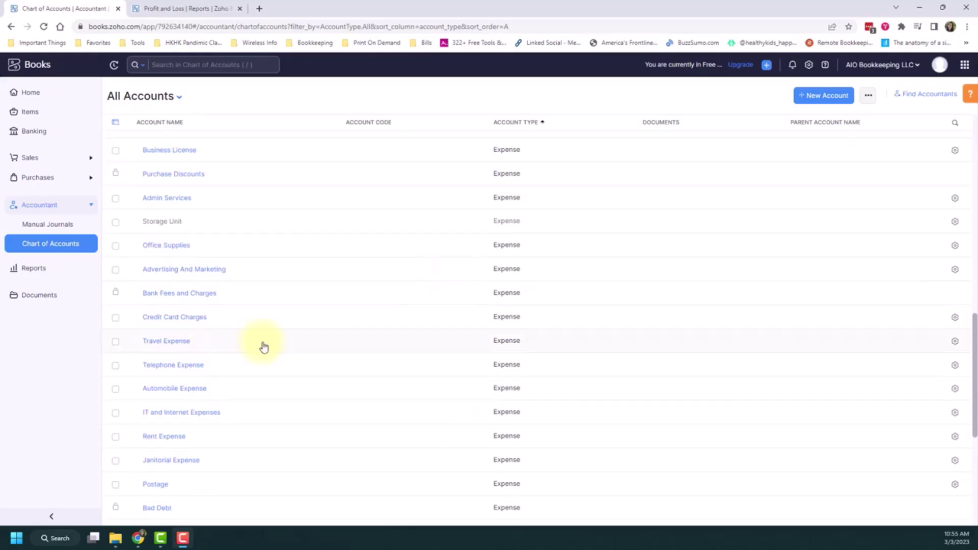
scroll(264, 347, "up", 3)
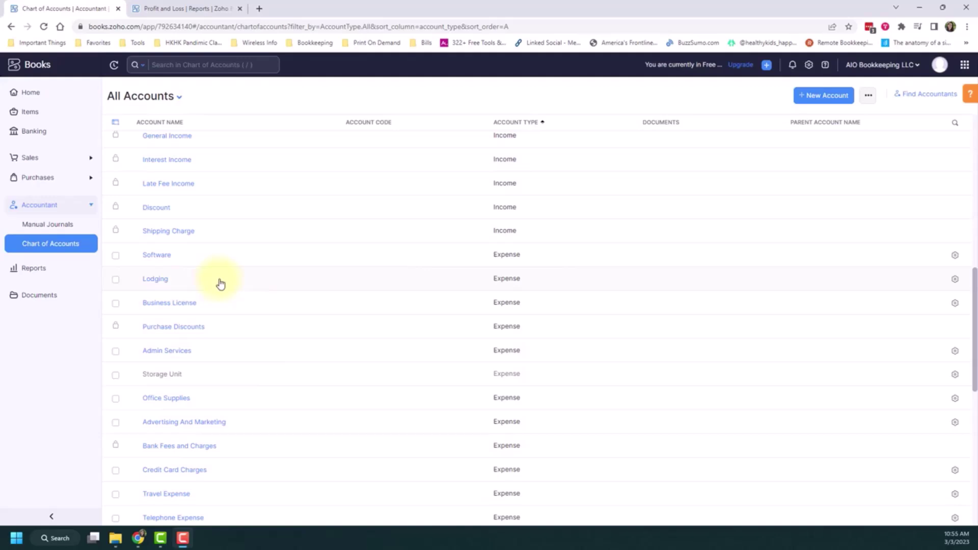
Edit the Lodging account to make it a sub-account with Travel Expense as parent, and save
left_click(955, 279)
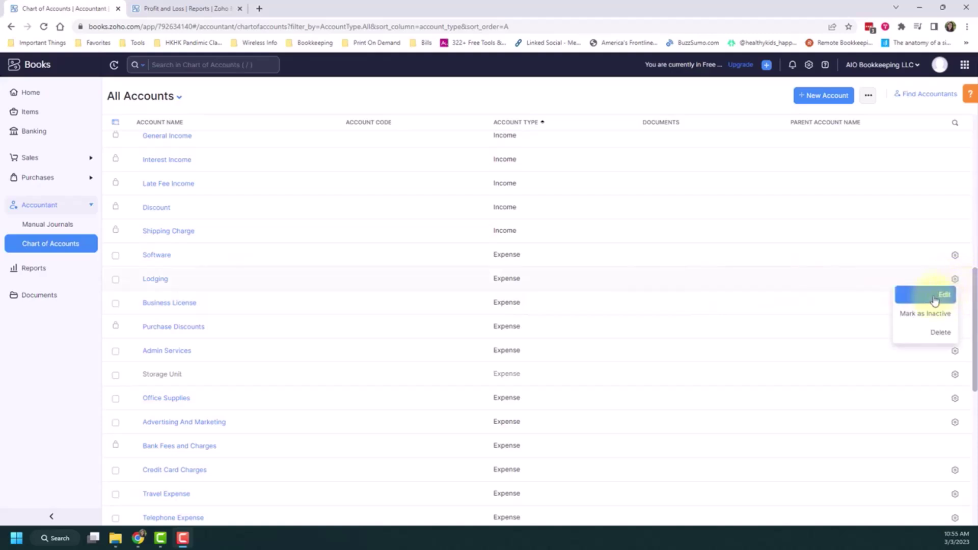
left_click(935, 300)
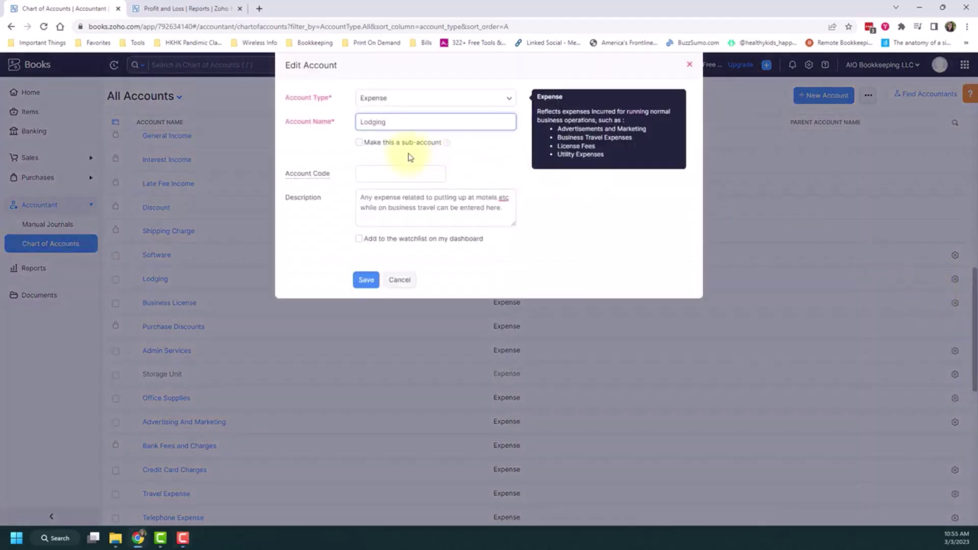
left_click(360, 144)
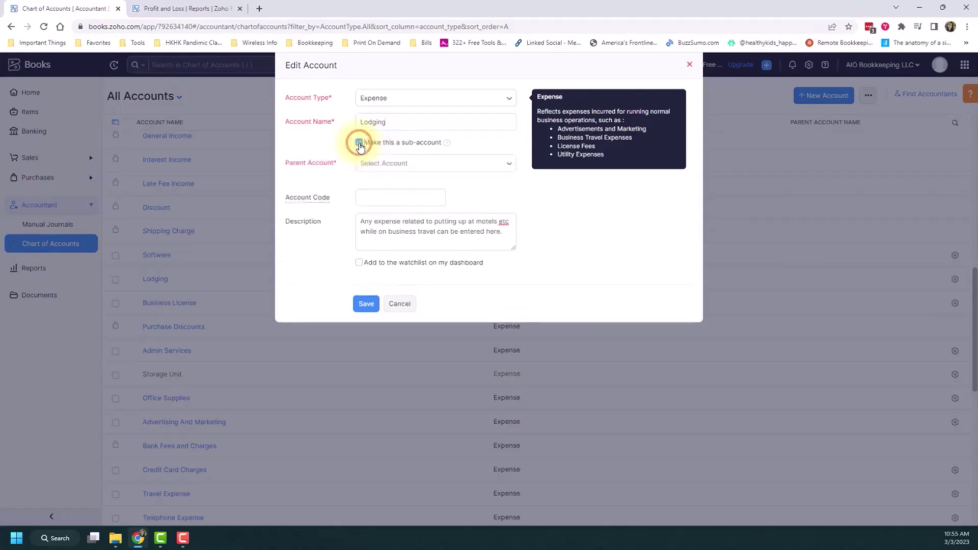
left_click(495, 164)
scroll(473, 245, "down", 5)
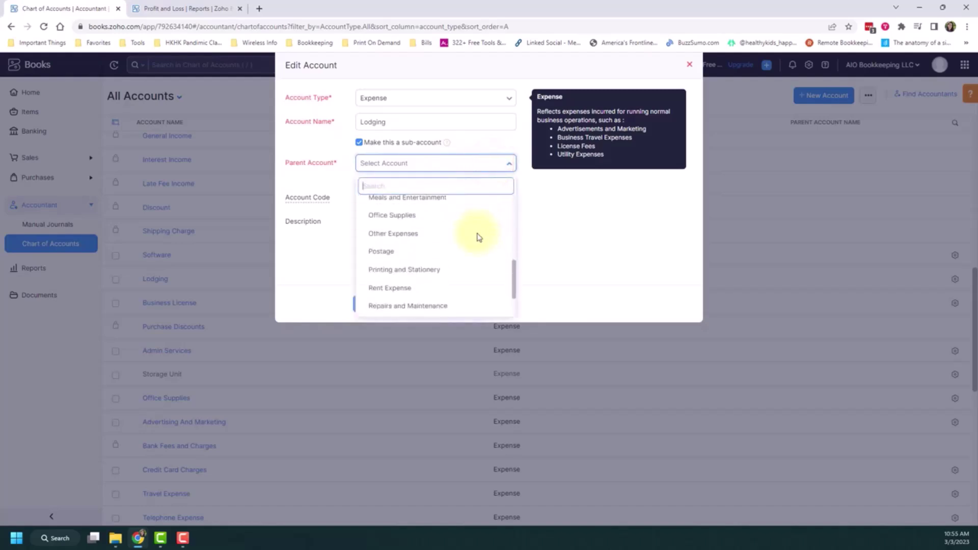
left_click(453, 309)
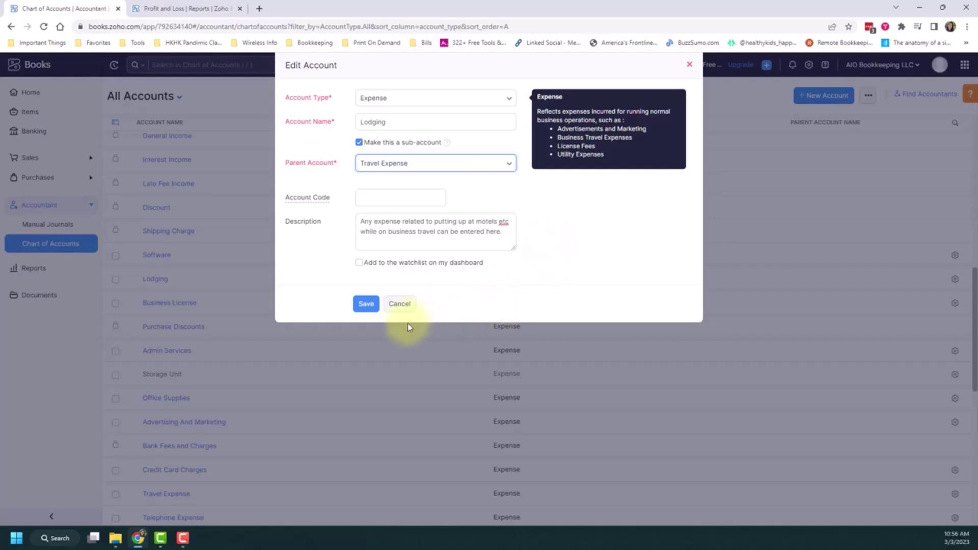
left_click(372, 305)
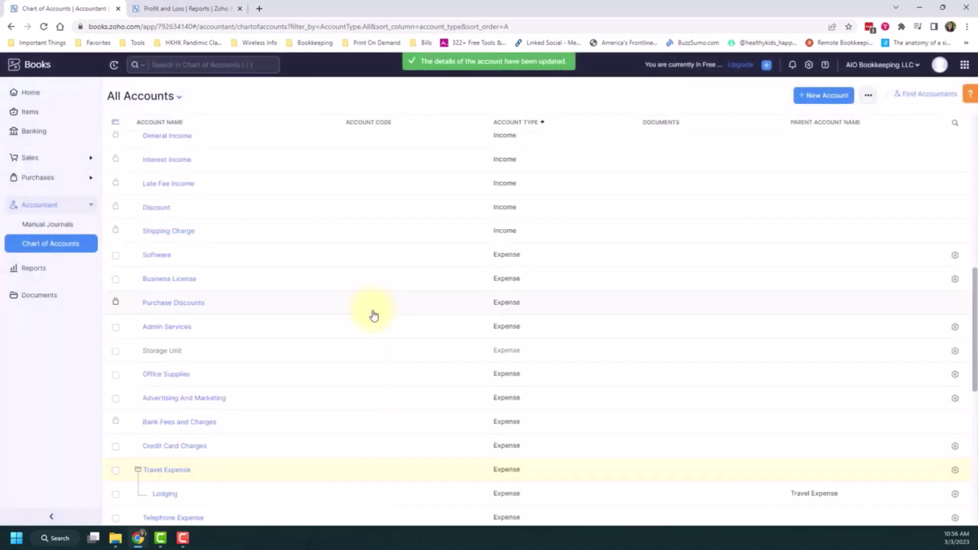
scroll(376, 308, "down", 1)
scroll(377, 309, "down", 3)
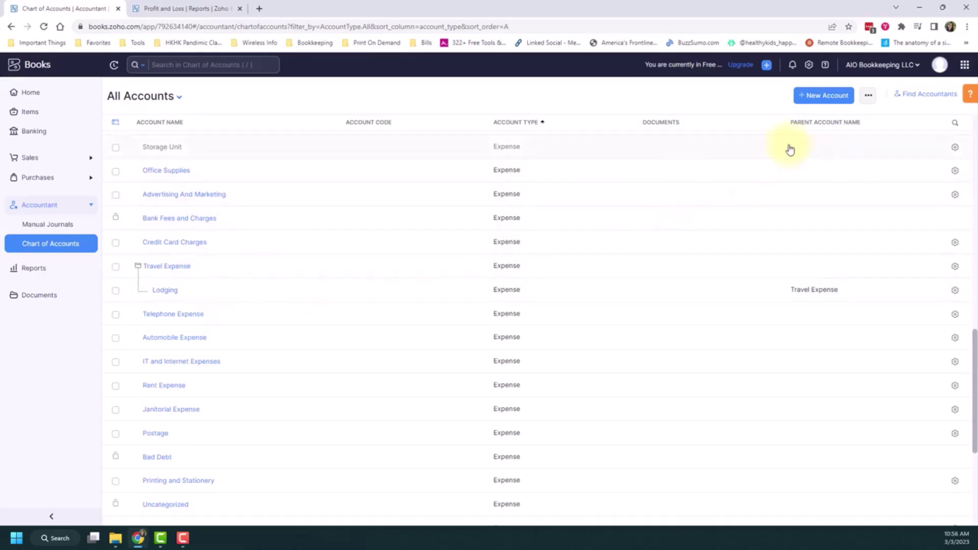
Start a new account of type Expense named Airfare
left_click(821, 98)
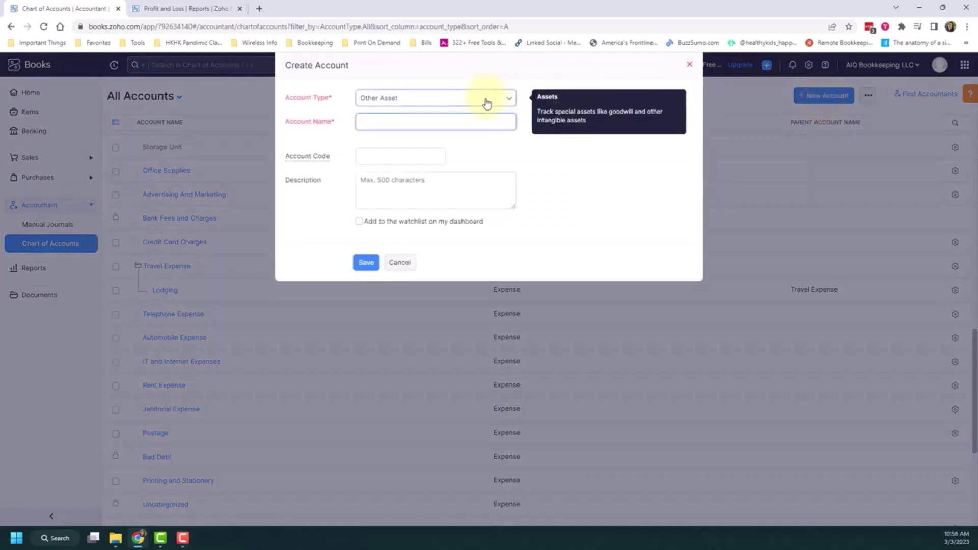
left_click(486, 101)
scroll(465, 163, "down", 5)
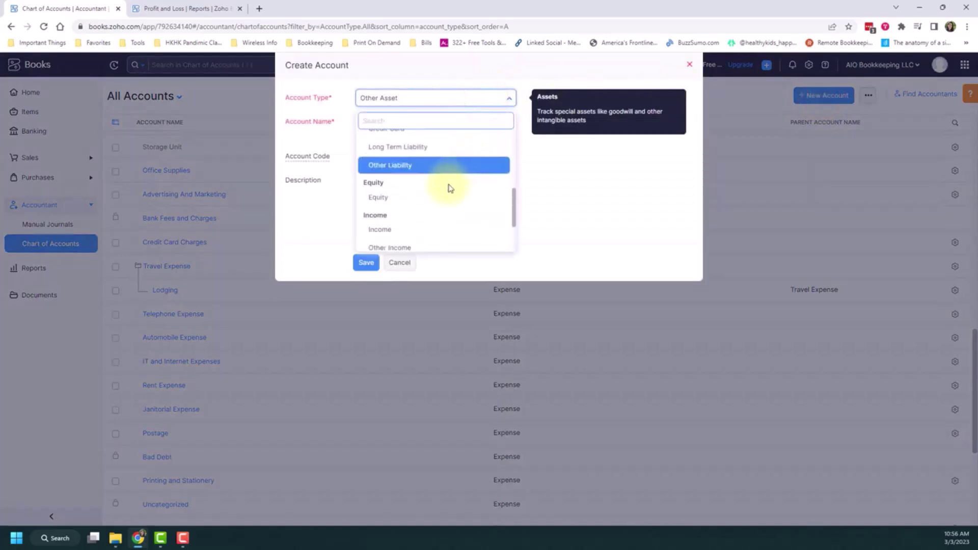
scroll(448, 187, "down", 2)
left_click(409, 228)
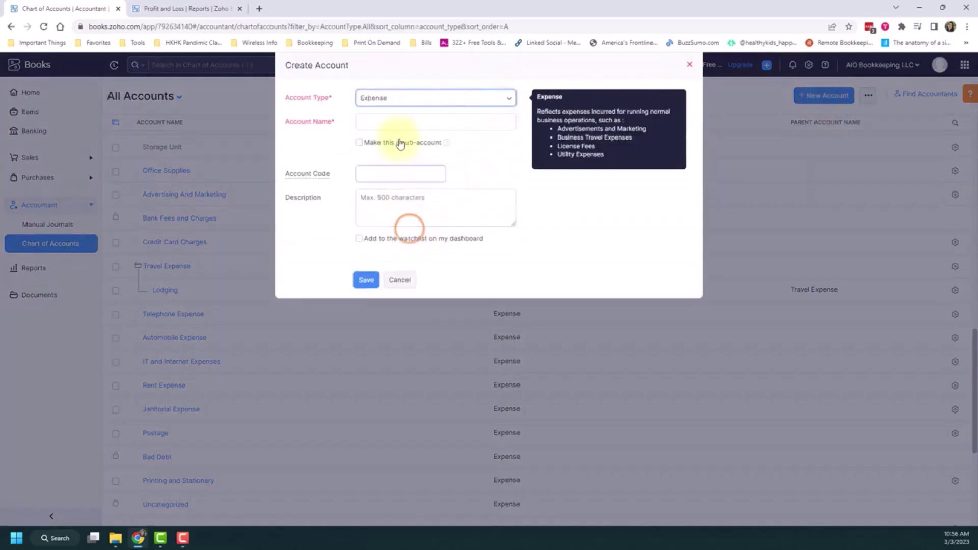
left_click(400, 123)
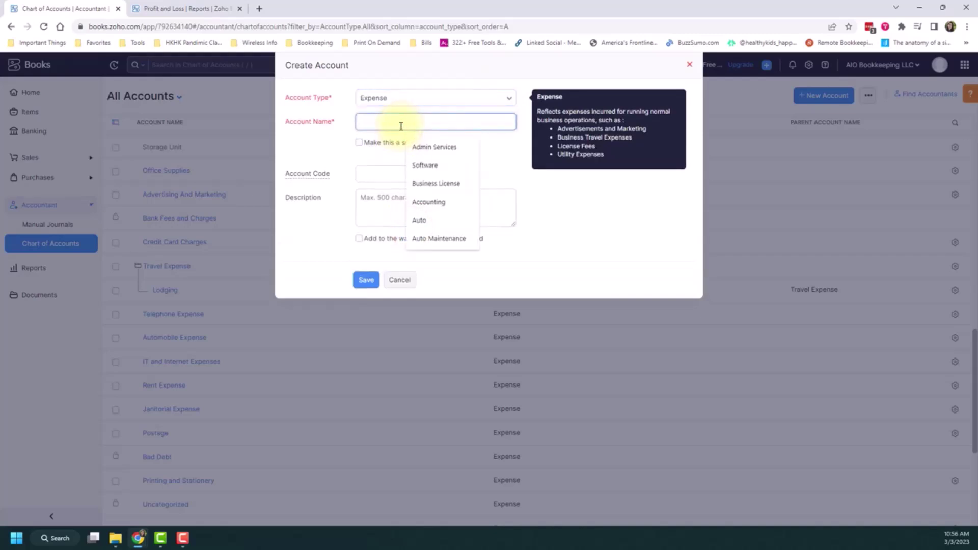
type("Ais")
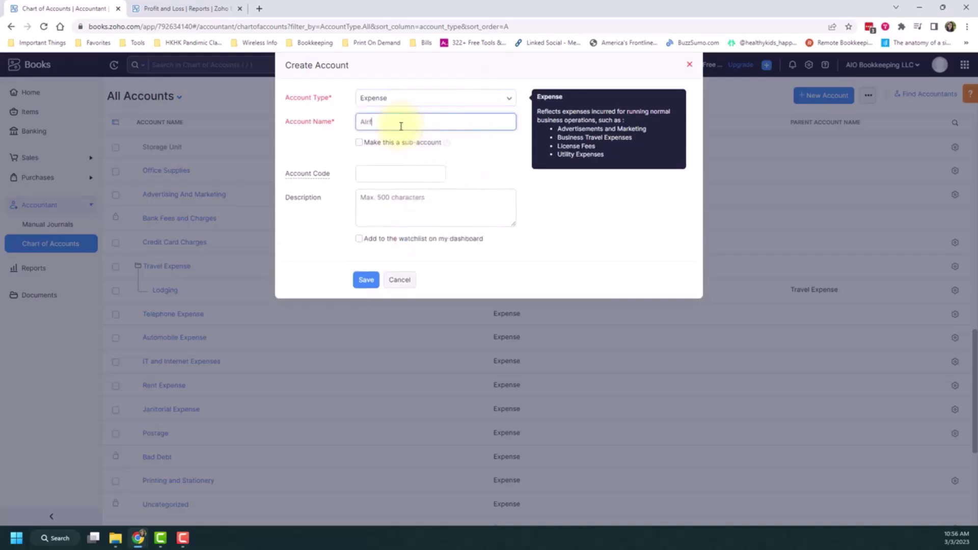
key("BackSpace")
key("BackSpace")
type("isrfare")
Mark Airfare as a sub-account under Travel Expense and save it
left_click(359, 142)
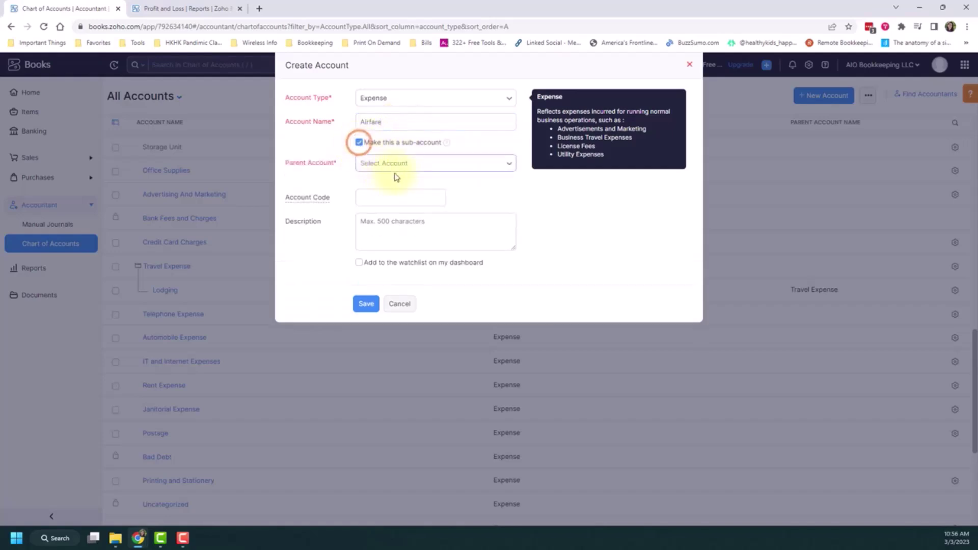
left_click(410, 162)
scroll(426, 230, "down", 5)
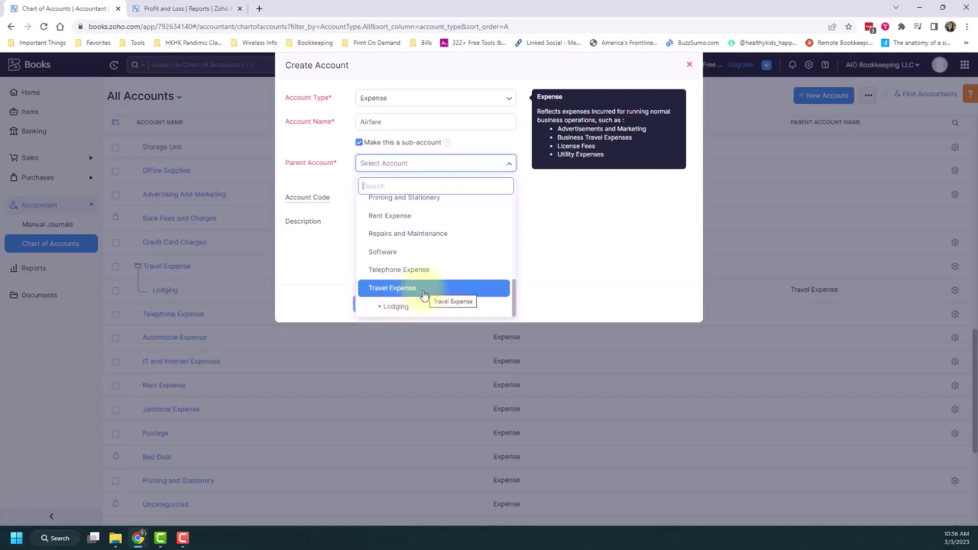
left_click(421, 288)
left_click(563, 234)
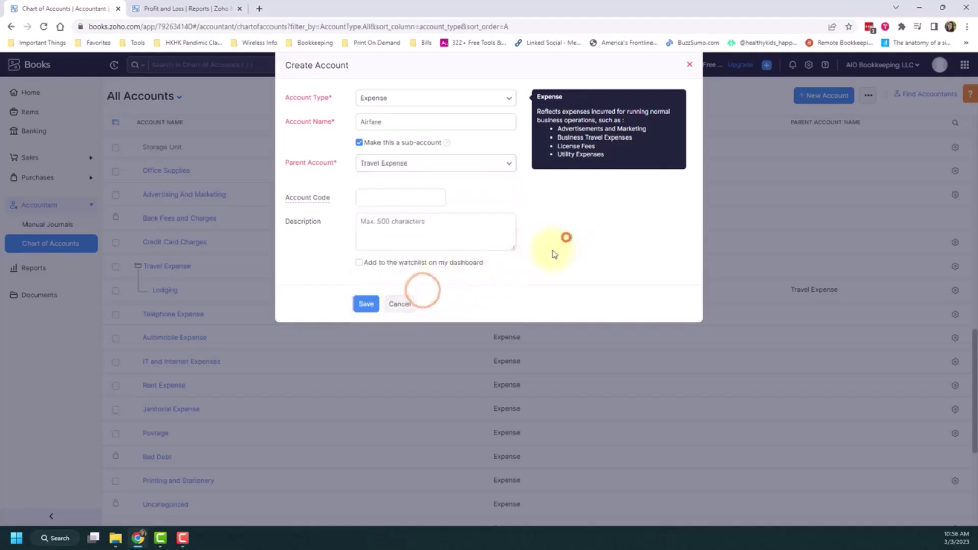
left_click(372, 311)
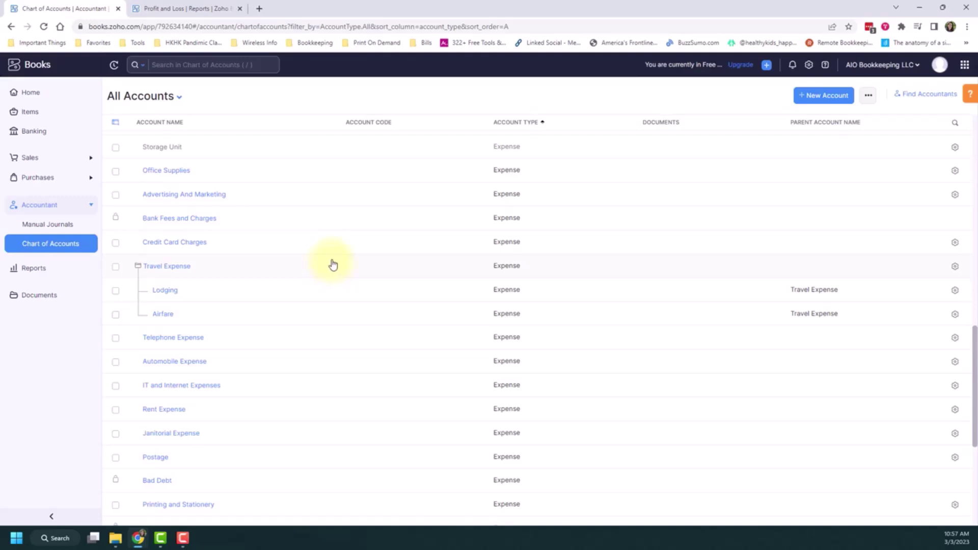
Review the 01/01/22–12/31/22 Profit and Loss report, then return to the chart of accounts
left_click(204, 9)
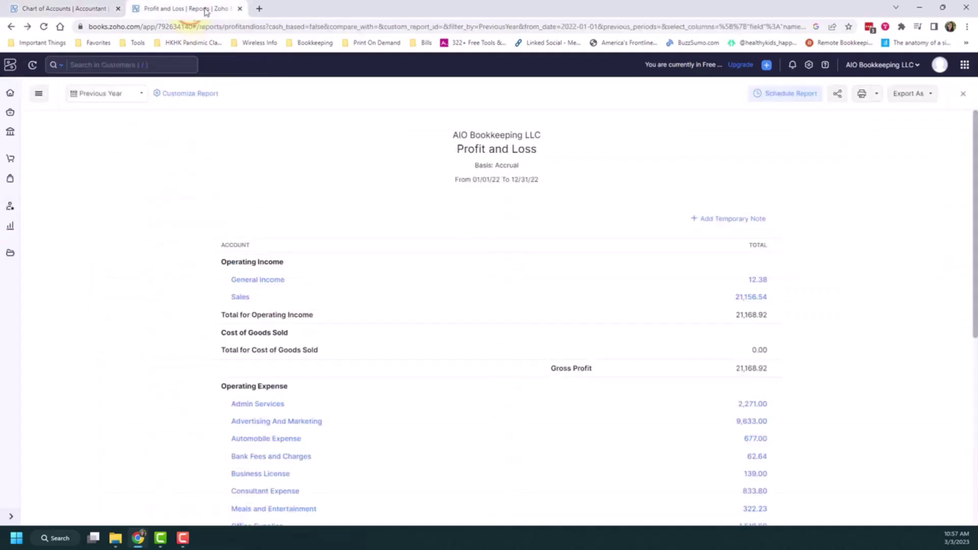
scroll(163, 258, "down", 5)
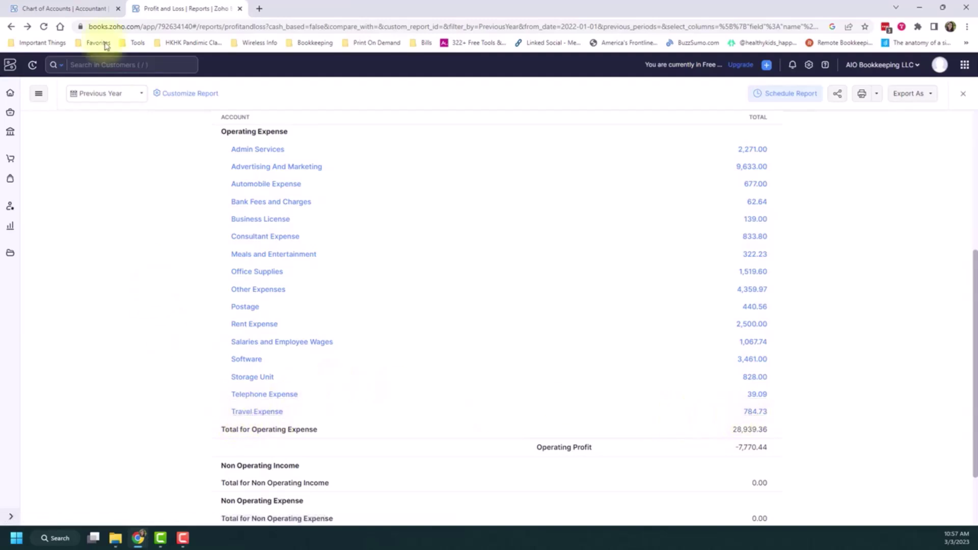
left_click(80, 7)
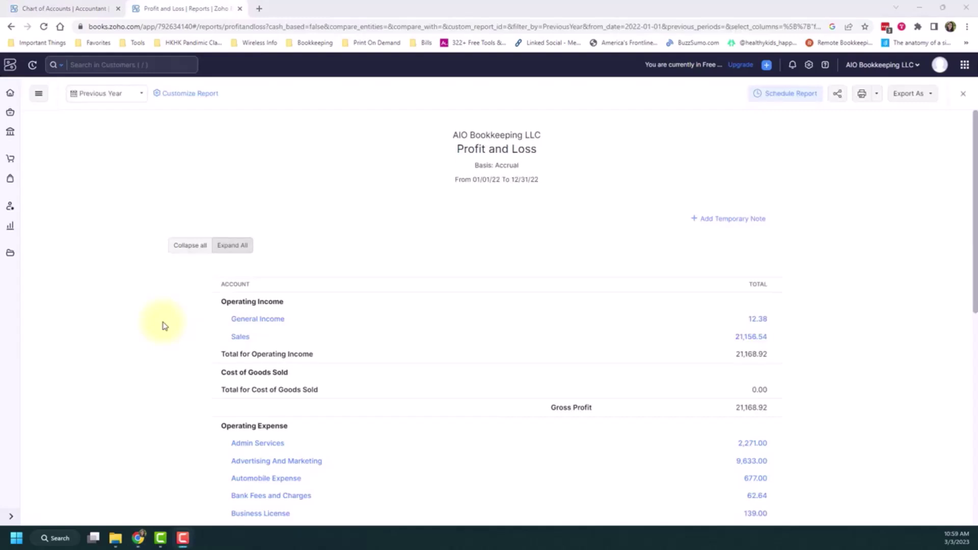
scroll(164, 326, "down", 6)
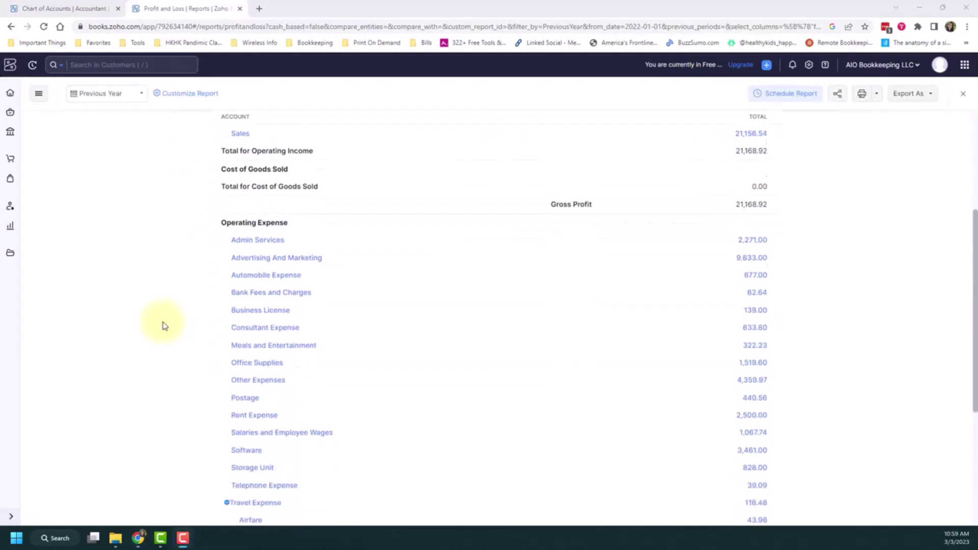
scroll(164, 326, "down", 1)
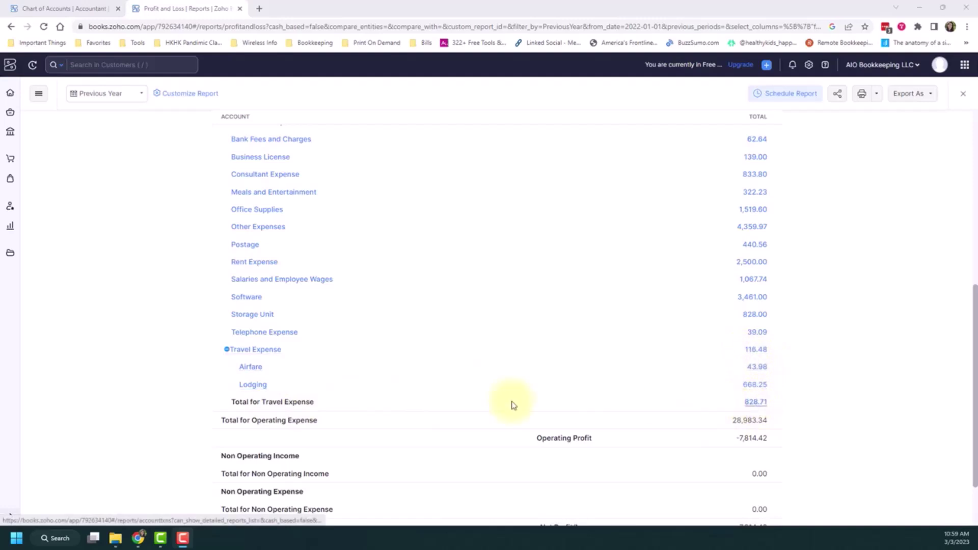
left_click(226, 350)
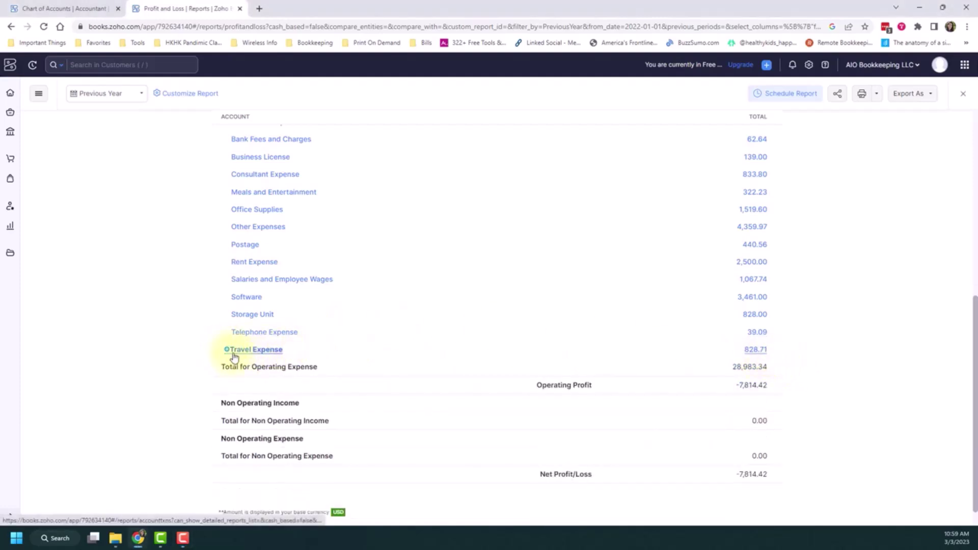
left_click(226, 349)
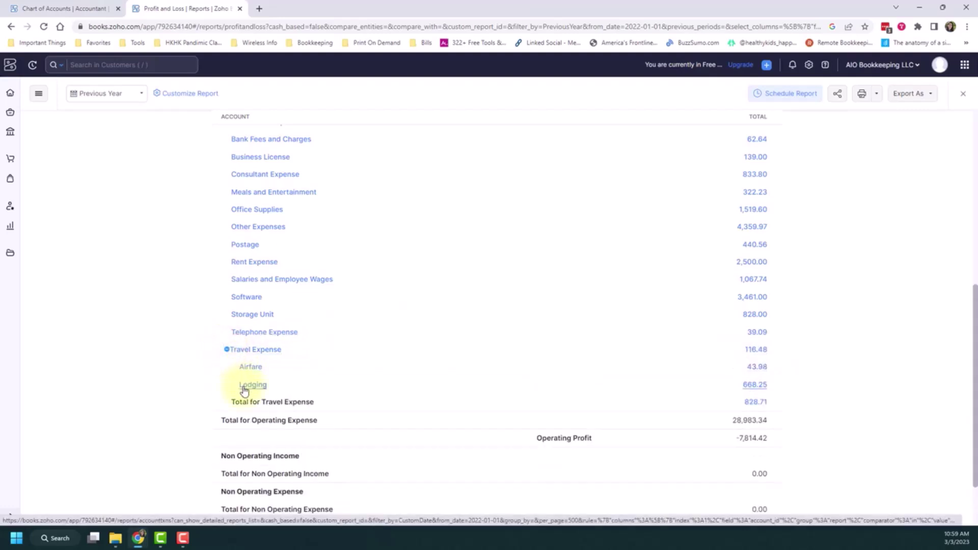
left_click(226, 349)
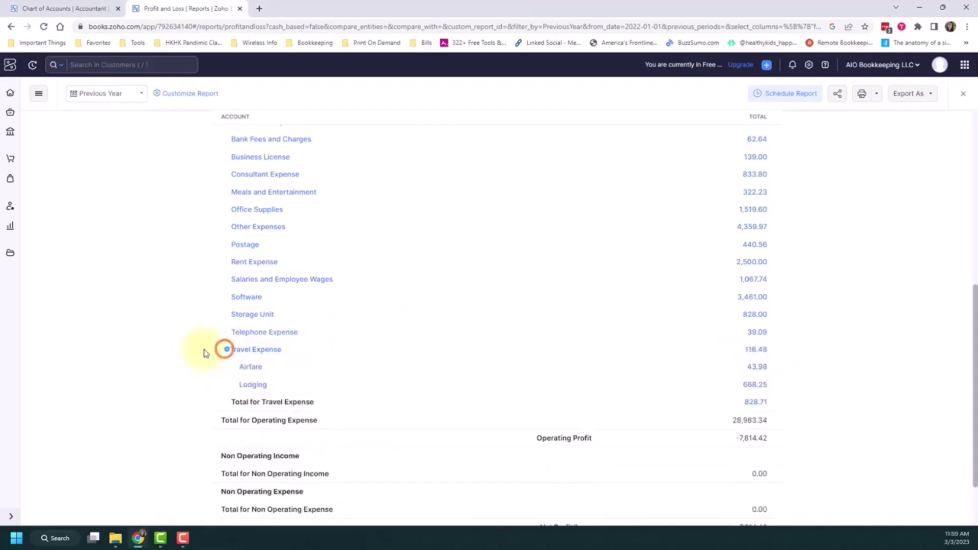